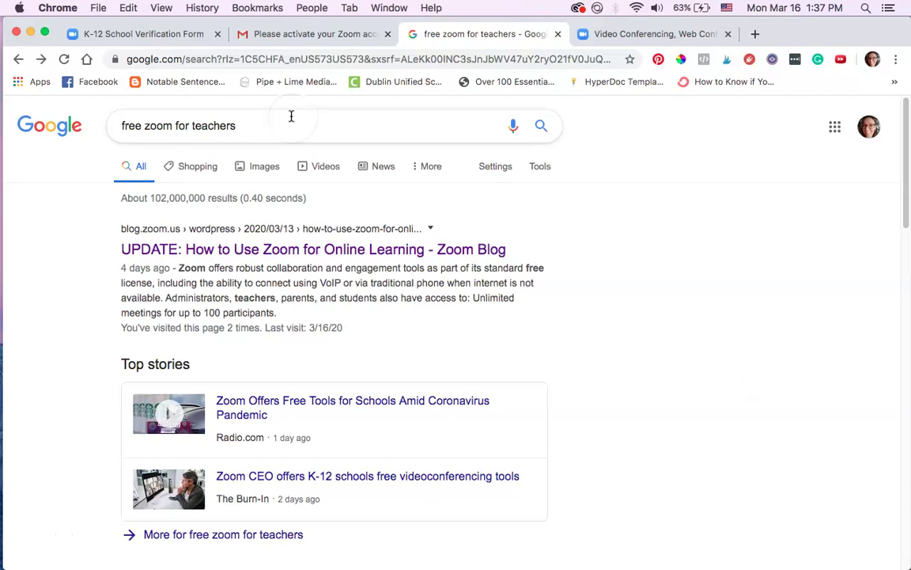
Open the 'How to Use Zoom for Online Learning' article and follow its 'free Zoom account' link.
{"action": "left_click", "coordinate": [423, 258]}
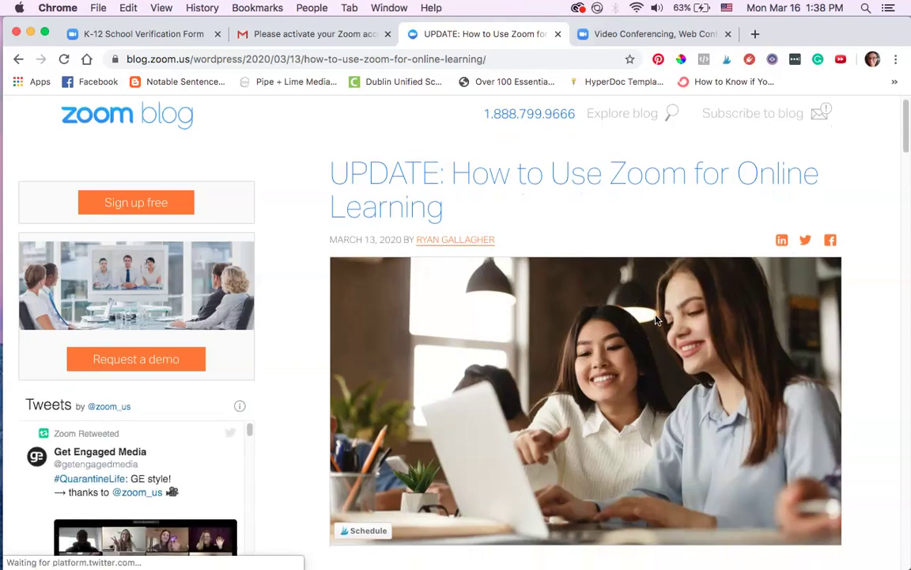
{"action": "scroll", "coordinate": [656, 319], "scroll_direction": "down", "scroll_amount": 10}
{"action": "scroll", "coordinate": [656, 320], "scroll_direction": "down", "scroll_amount": 10}
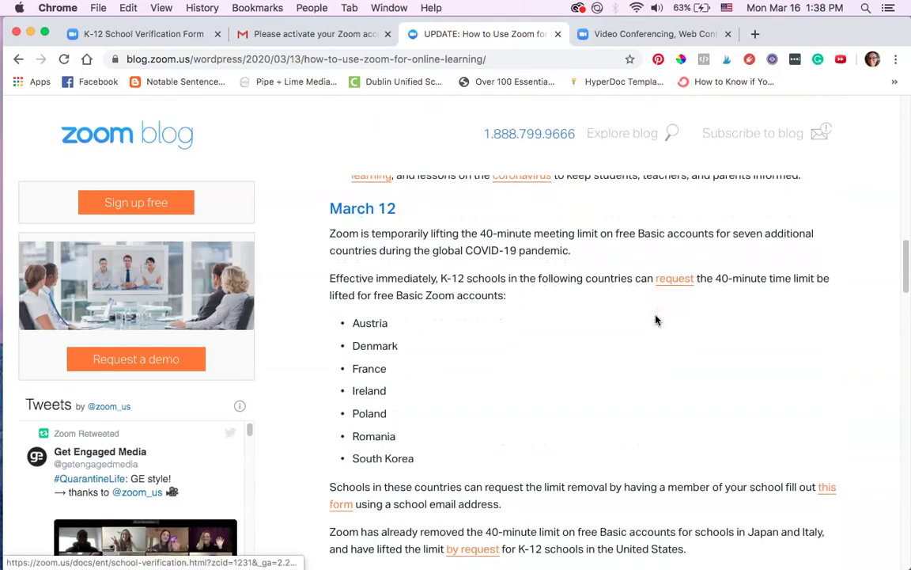
{"action": "scroll", "coordinate": [655, 320], "scroll_direction": "down", "scroll_amount": 10}
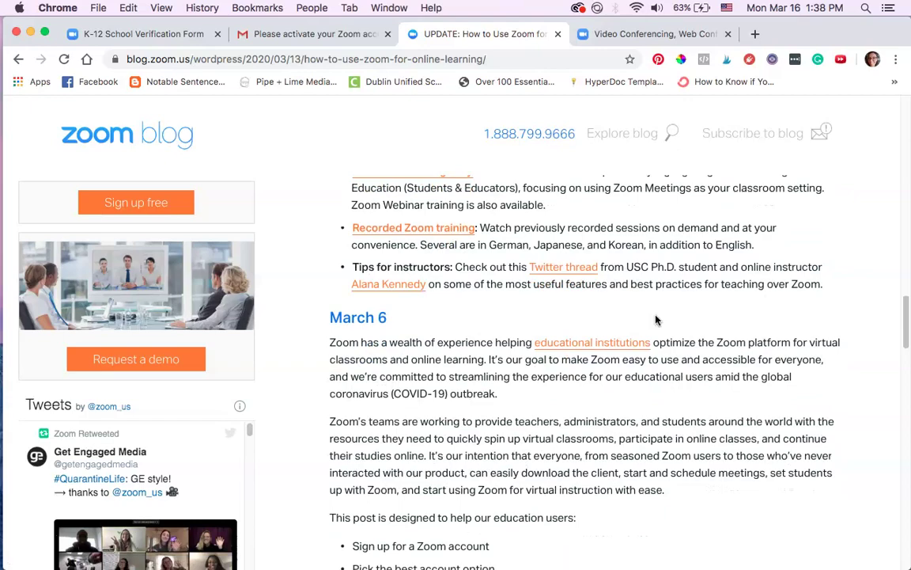
{"action": "scroll", "coordinate": [656, 319], "scroll_direction": "down", "scroll_amount": 5}
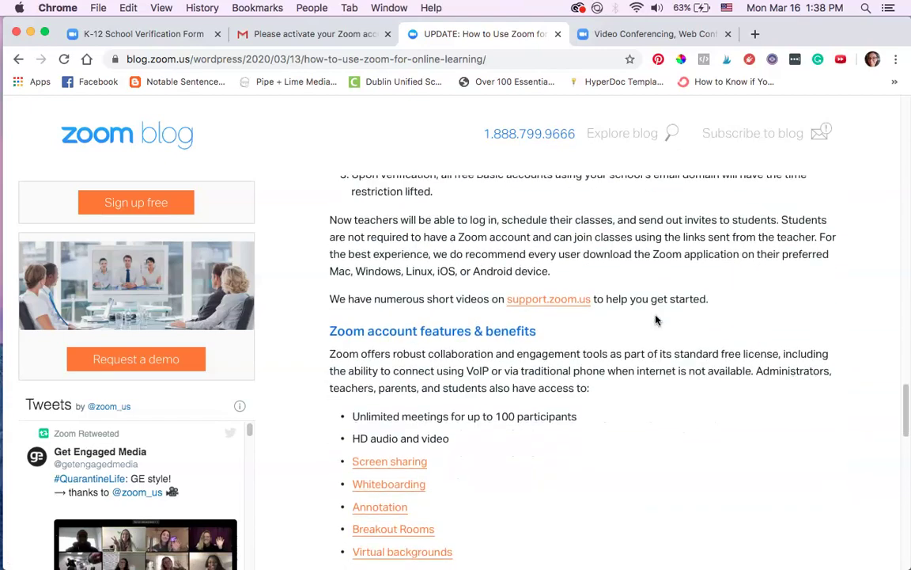
{"action": "scroll", "coordinate": [656, 319], "scroll_direction": "up", "scroll_amount": 3}
{"action": "scroll", "coordinate": [654, 263], "scroll_direction": "down", "scroll_amount": 1}
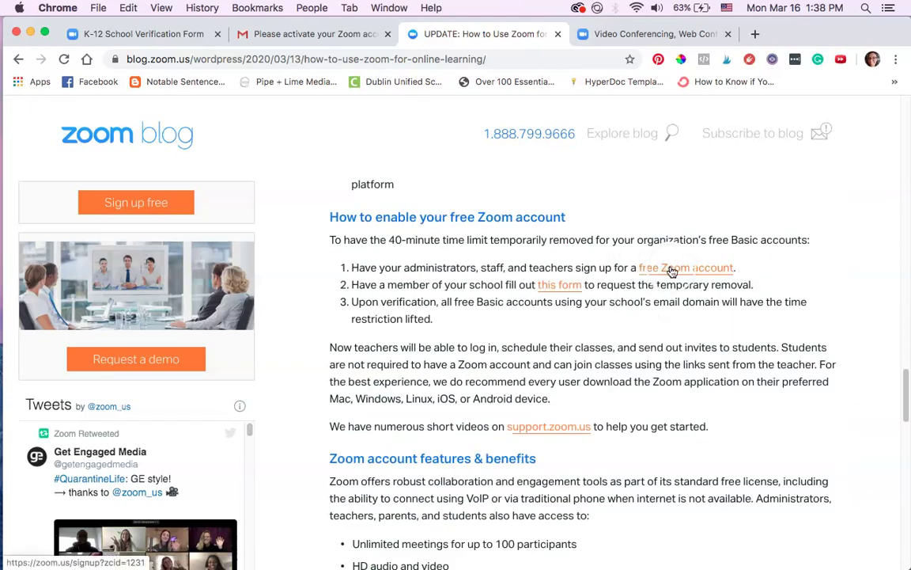
{"action": "left_click", "coordinate": [670, 268]}
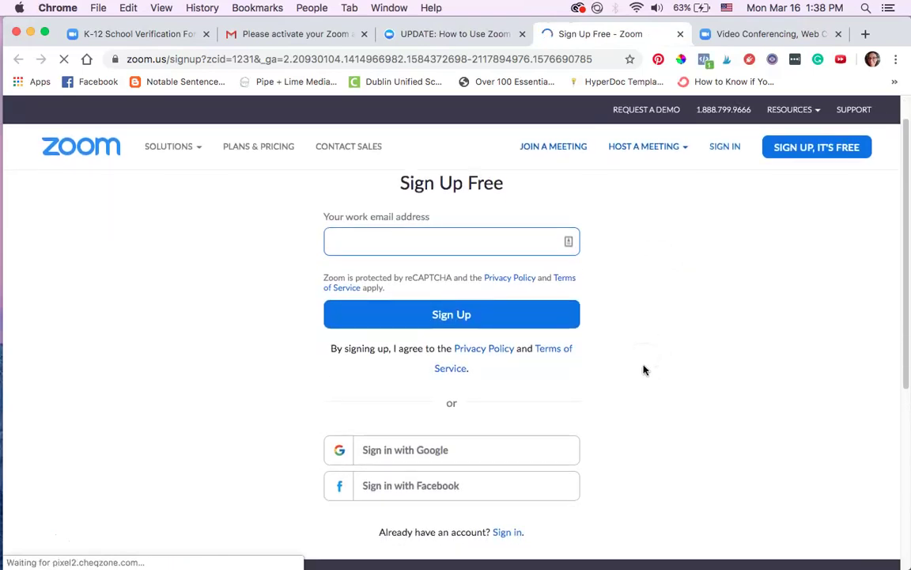
Switch to the K-12 School Verification Form and scroll through the submitted request.
{"action": "scroll", "coordinate": [644, 370], "scroll_direction": "down", "scroll_amount": 4}
{"action": "scroll", "coordinate": [644, 369], "scroll_direction": "up", "scroll_amount": 4}
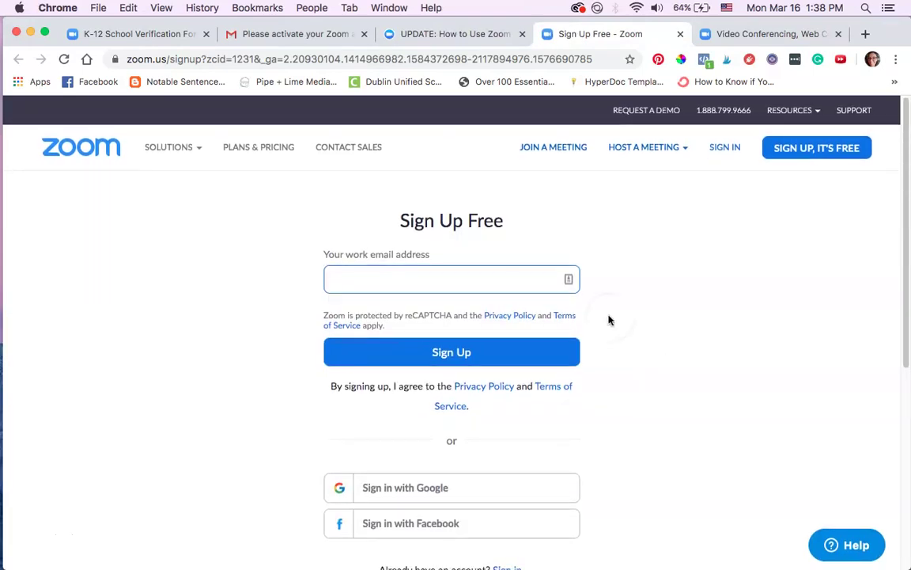
{"action": "left_click", "coordinate": [146, 33]}
{"action": "scroll", "coordinate": [499, 346], "scroll_direction": "down", "scroll_amount": 3}
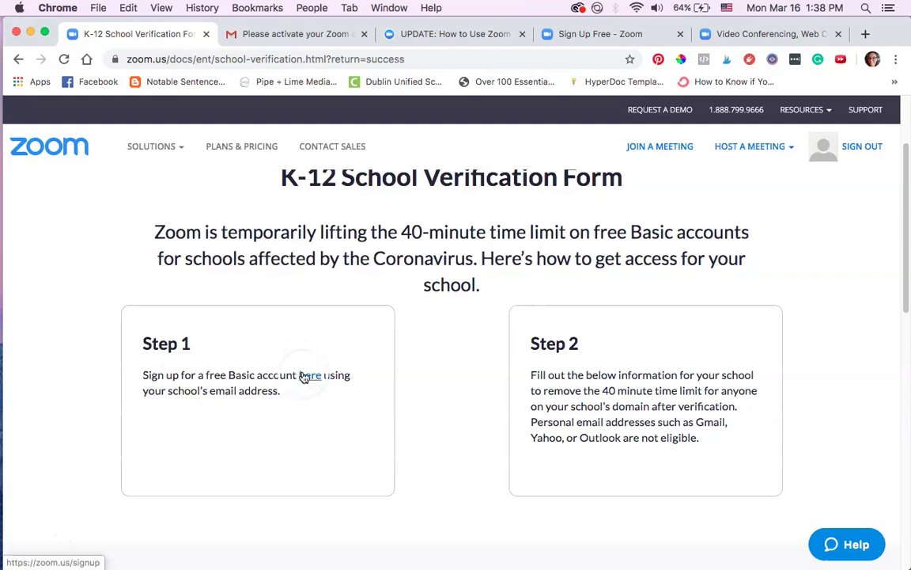
{"action": "scroll", "coordinate": [656, 406], "scroll_direction": "down", "scroll_amount": 10}
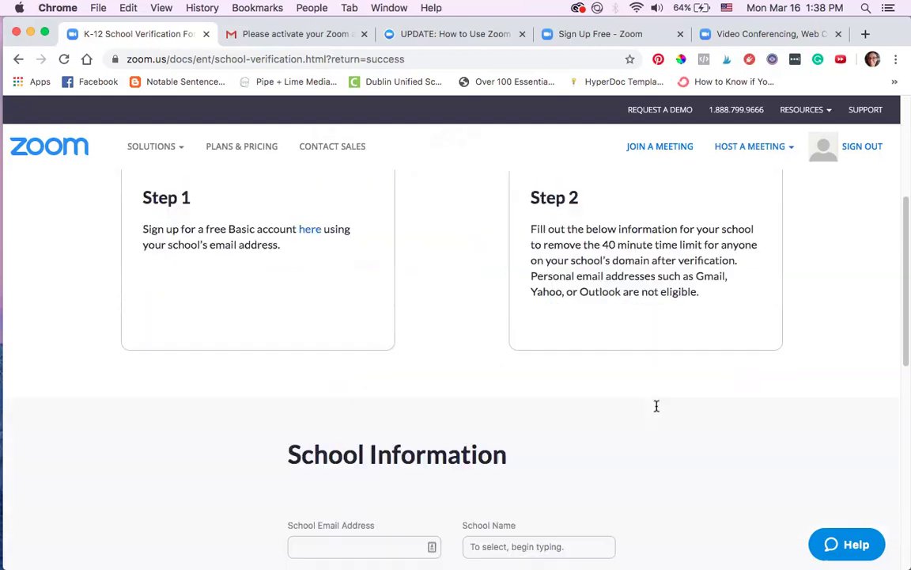
{"action": "scroll", "coordinate": [656, 406], "scroll_direction": "up", "scroll_amount": 15}
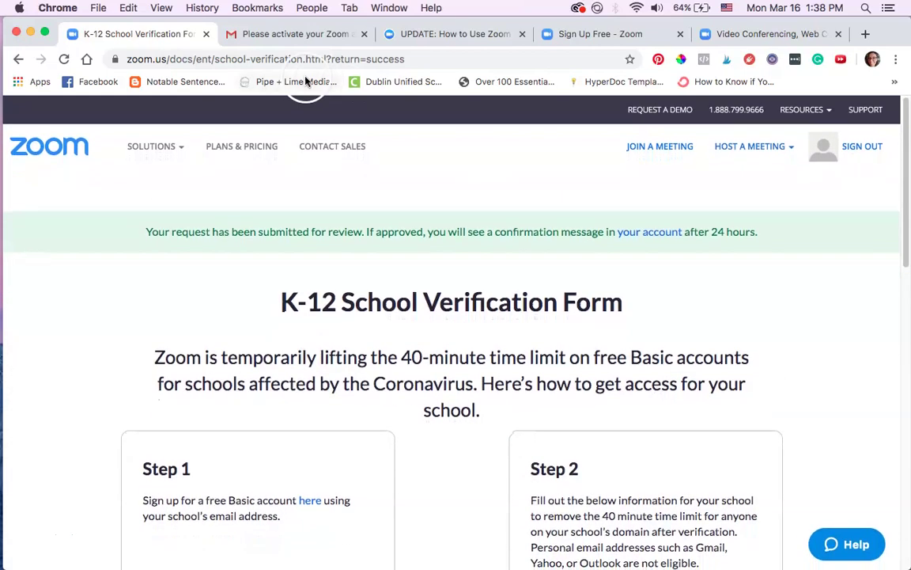
Return to the Sign Up Free page, sign in, and reach the My Meetings page.
{"action": "left_click", "coordinate": [757, 34]}
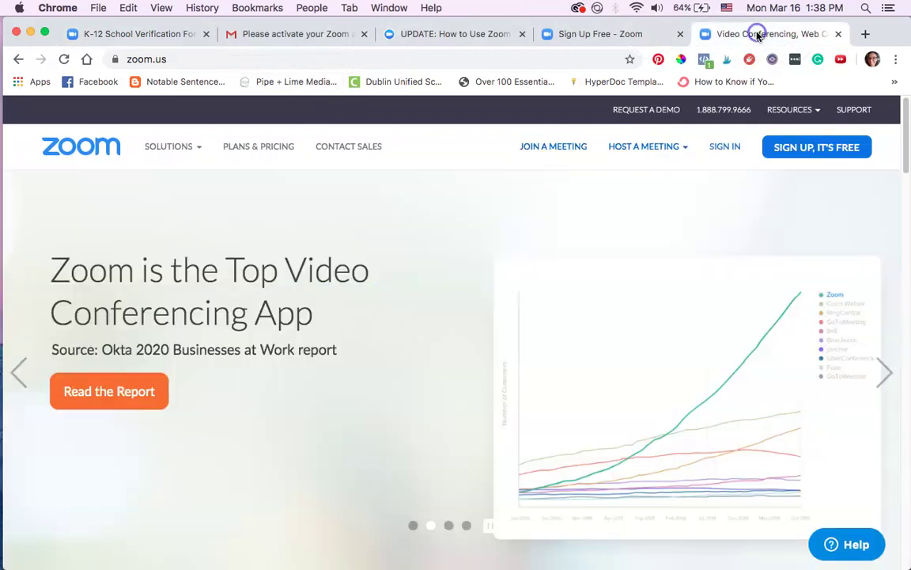
{"action": "left_click", "coordinate": [589, 34]}
{"action": "scroll", "coordinate": [605, 375], "scroll_direction": "down", "scroll_amount": 4}
{"action": "scroll", "coordinate": [605, 375], "scroll_direction": "up", "scroll_amount": 4}
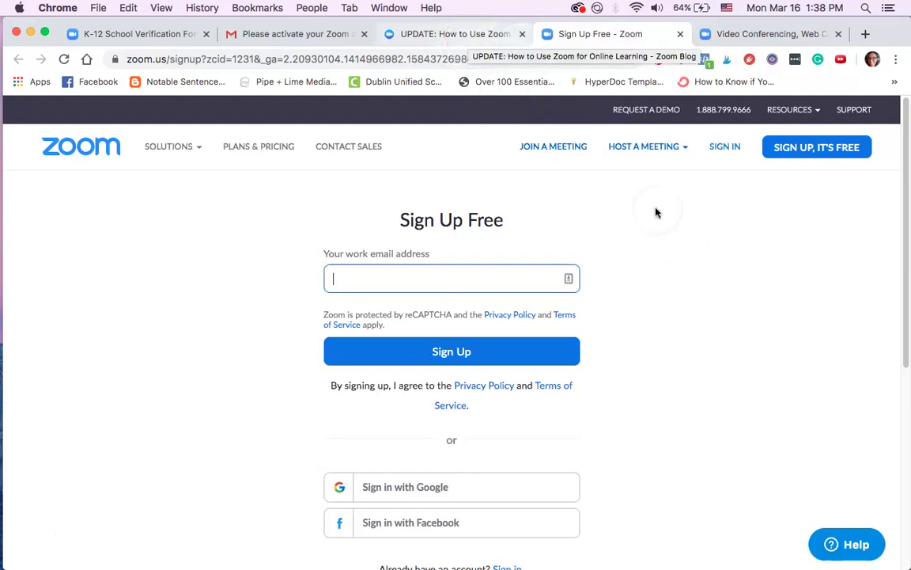
{"action": "left_click", "coordinate": [780, 323]}
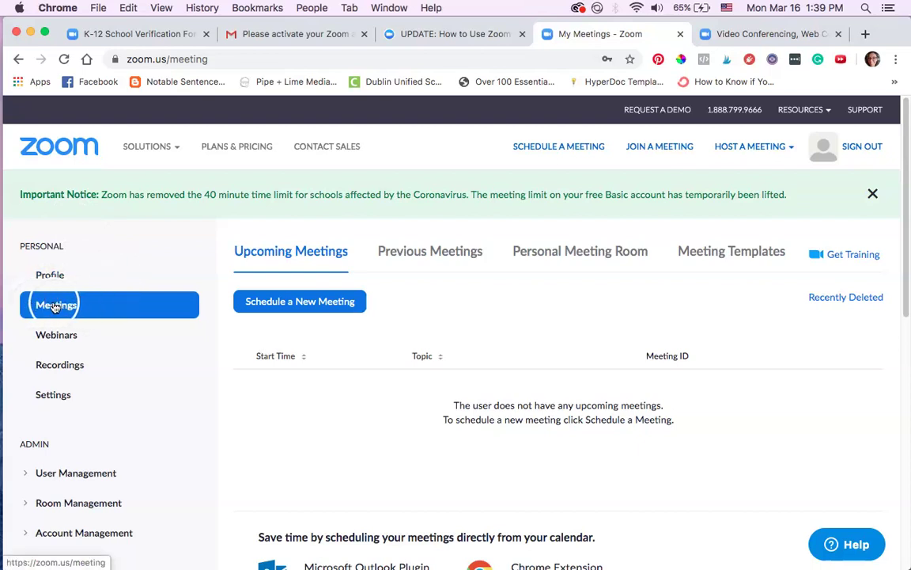
Choose 'Schedule a New Meeting' on the Upcoming Meetings tab.
{"action": "left_click", "coordinate": [321, 355]}
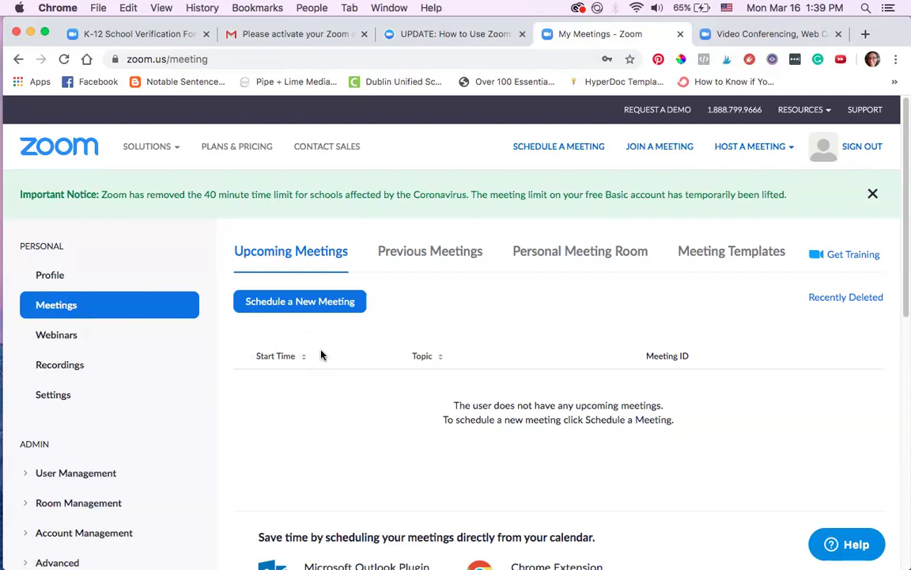
{"action": "left_click", "coordinate": [285, 303]}
{"action": "left_click", "coordinate": [324, 305]}
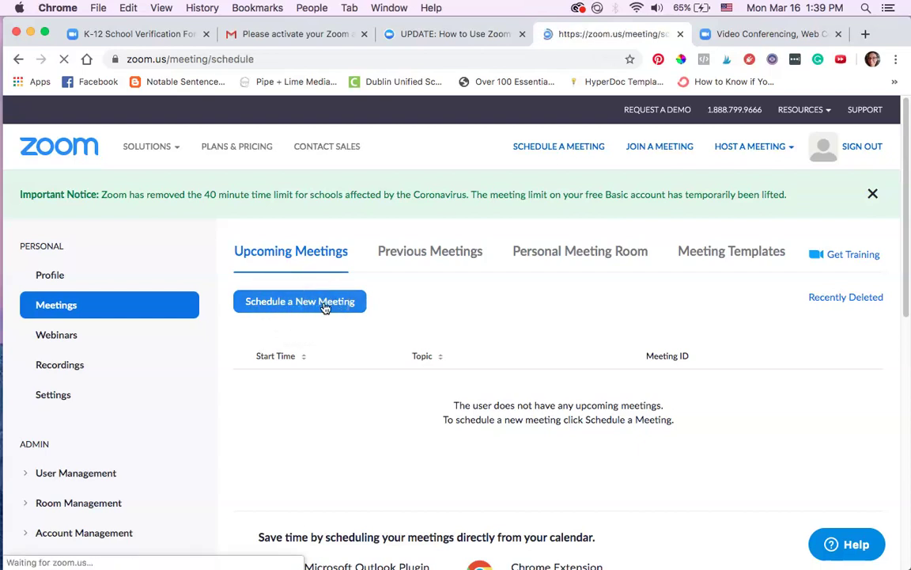
Replace the default 'My Meeting' topic with 'Office Hours 3/16/20'.
{"action": "left_click", "coordinate": [428, 387]}
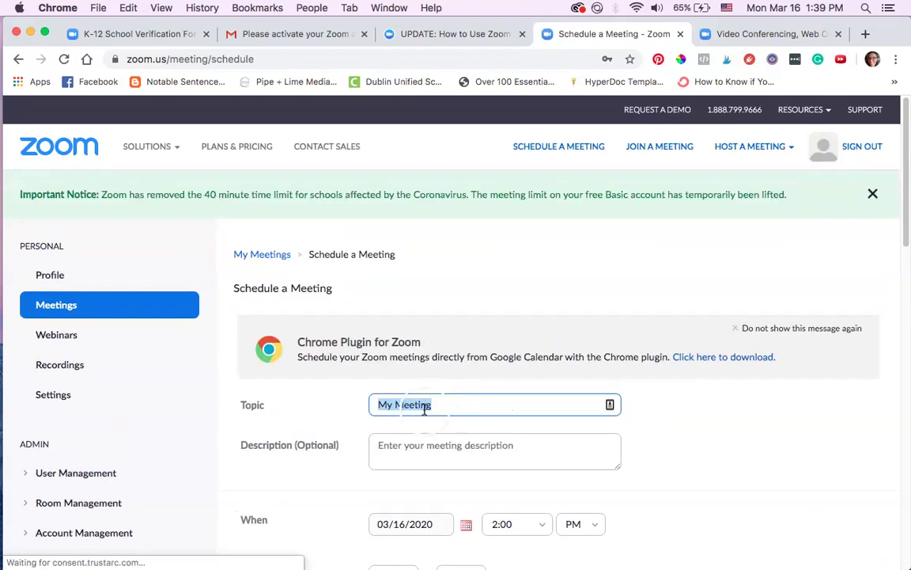
{"action": "left_click", "coordinate": [427, 401]}
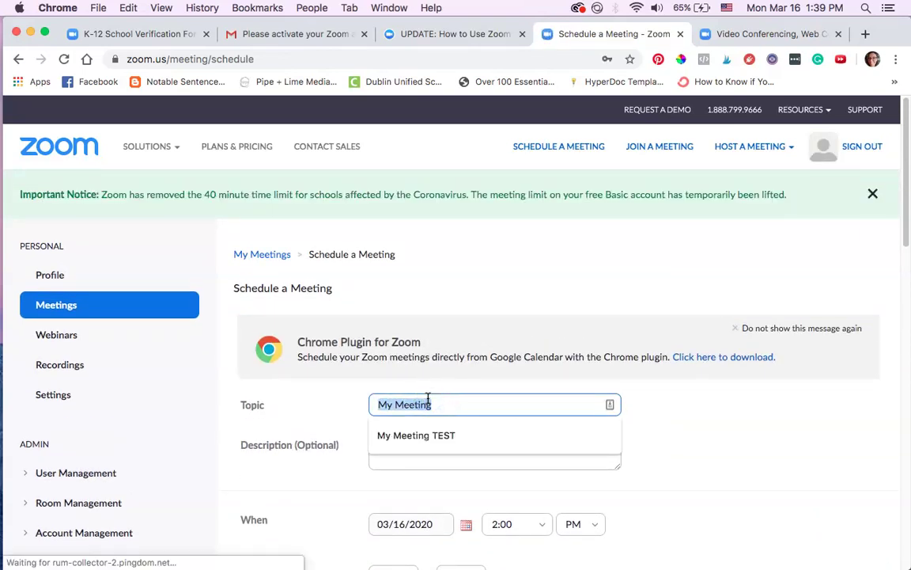
{"action": "type", "text": "Office Hours "}
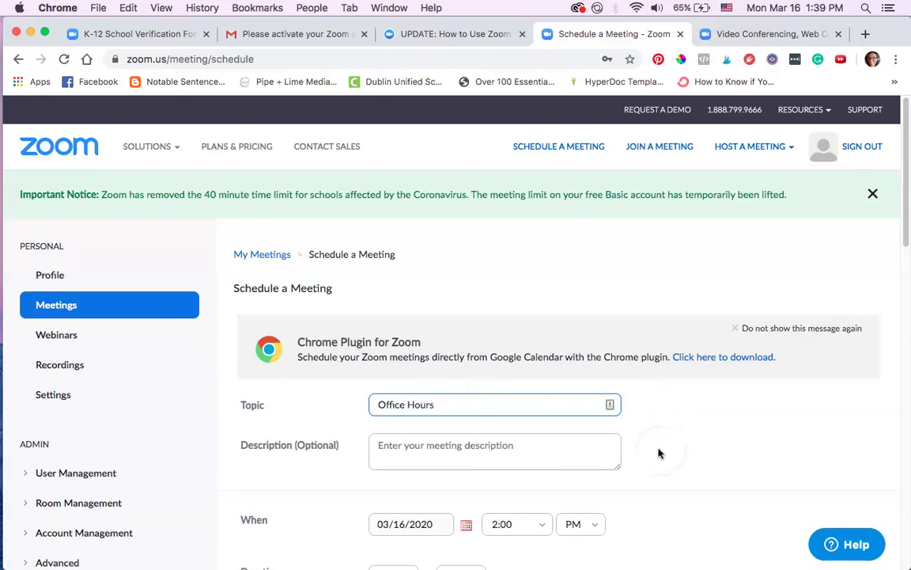
{"action": "type", "text": "3/16/20"}
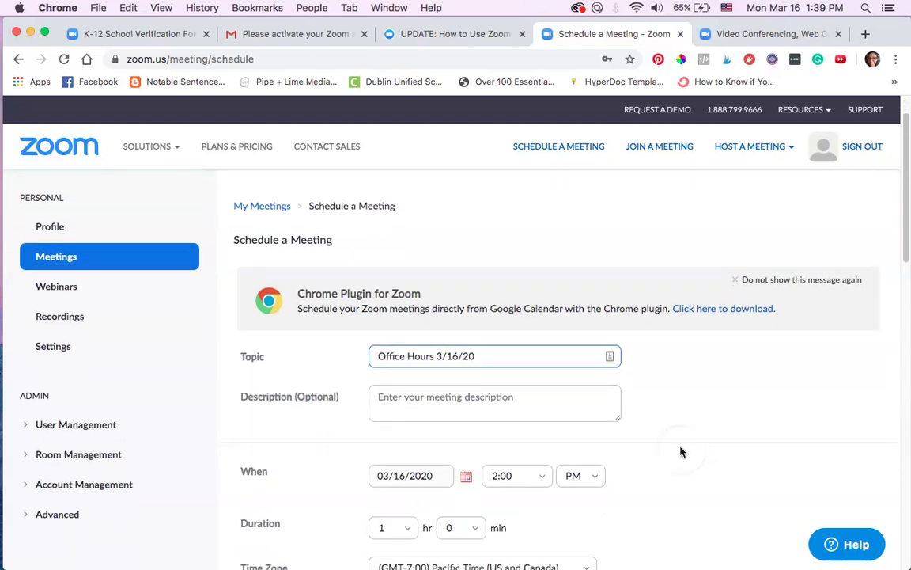
{"action": "scroll", "coordinate": [522, 407], "scroll_direction": "down", "scroll_amount": 4}
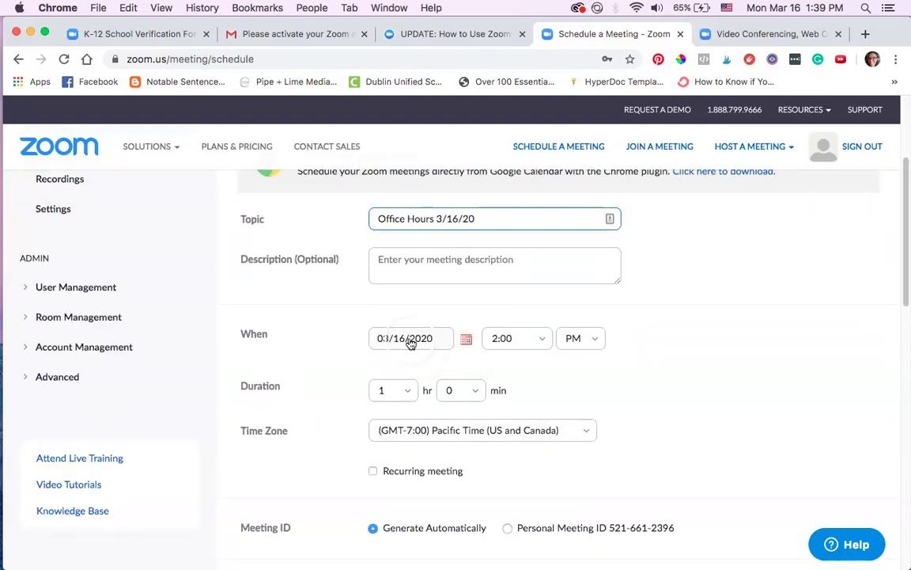
{"action": "scroll", "coordinate": [663, 376], "scroll_direction": "down", "scroll_amount": 3}
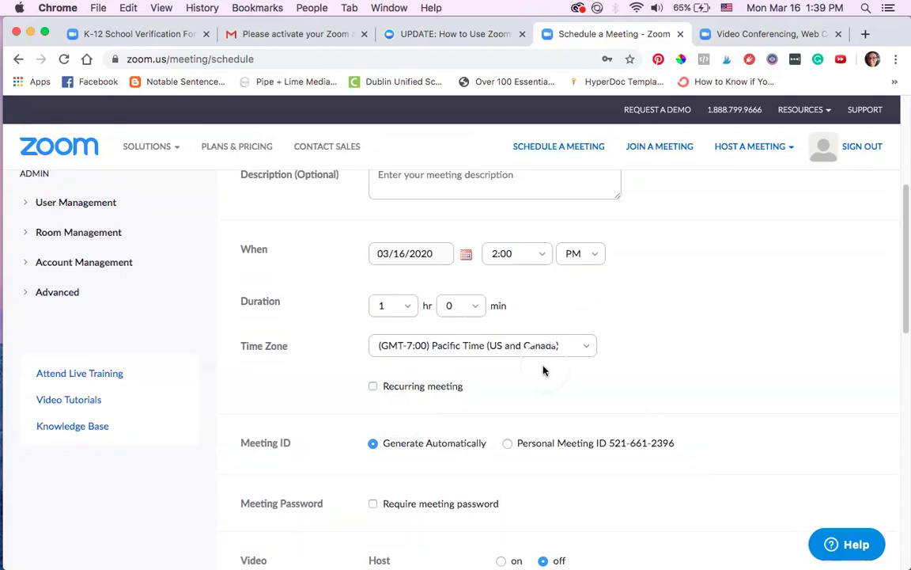
{"action": "scroll", "coordinate": [624, 362], "scroll_direction": "down", "scroll_amount": 3}
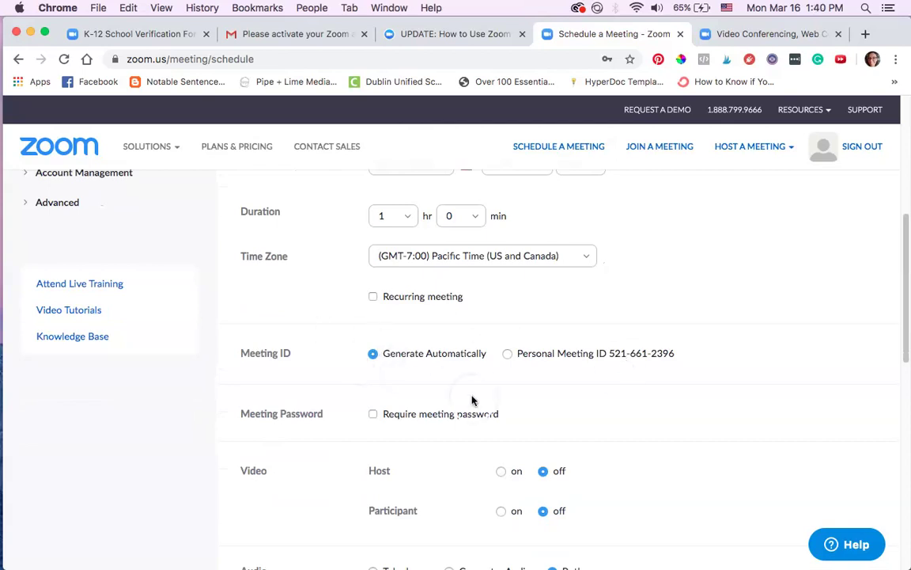
{"action": "scroll", "coordinate": [641, 428], "scroll_direction": "down", "scroll_amount": 3}
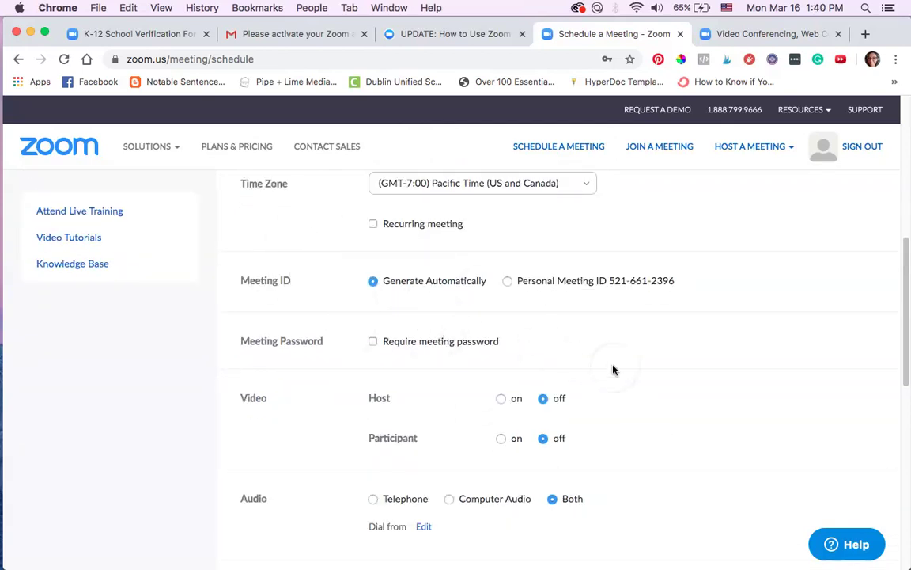
{"action": "scroll", "coordinate": [612, 368], "scroll_direction": "down", "scroll_amount": 3}
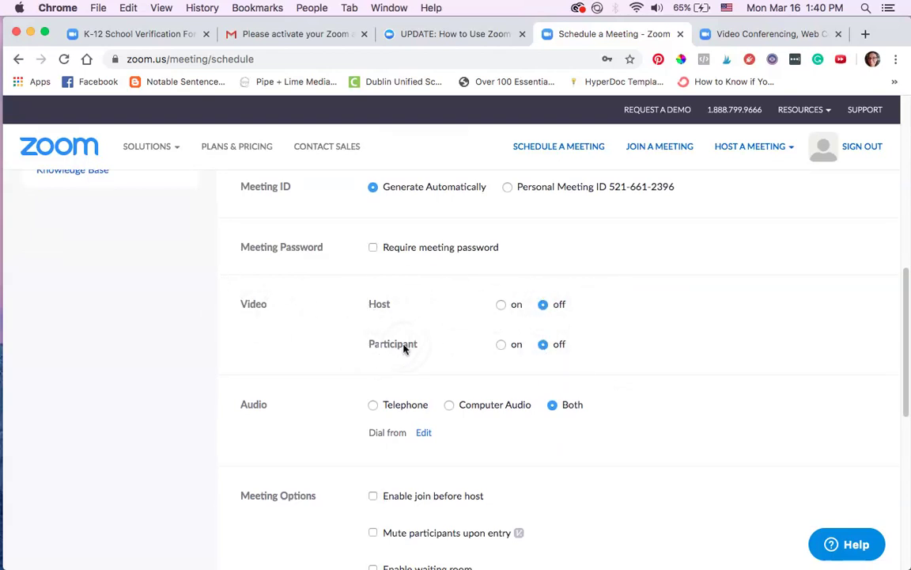
{"action": "scroll", "coordinate": [573, 307], "scroll_direction": "down", "scroll_amount": 1}
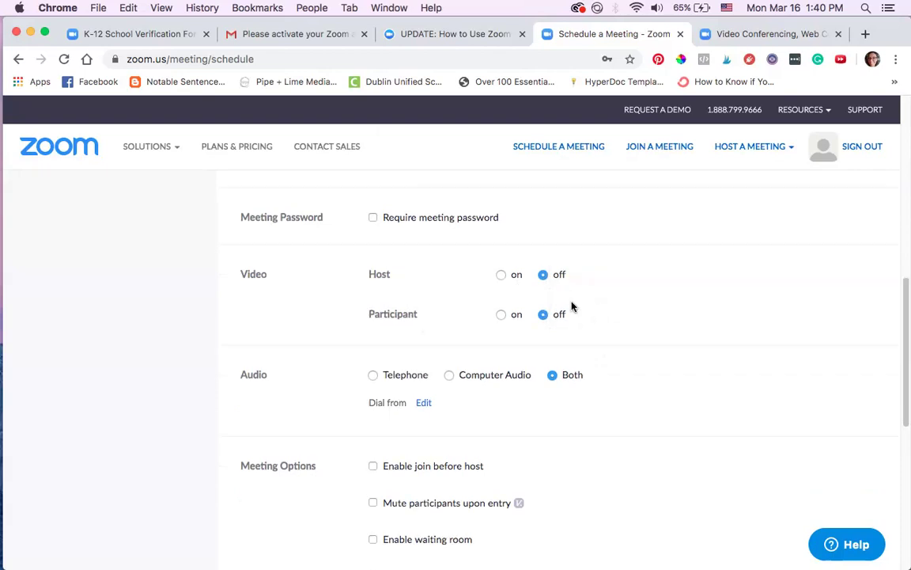
{"action": "scroll", "coordinate": [573, 307], "scroll_direction": "down", "scroll_amount": 2}
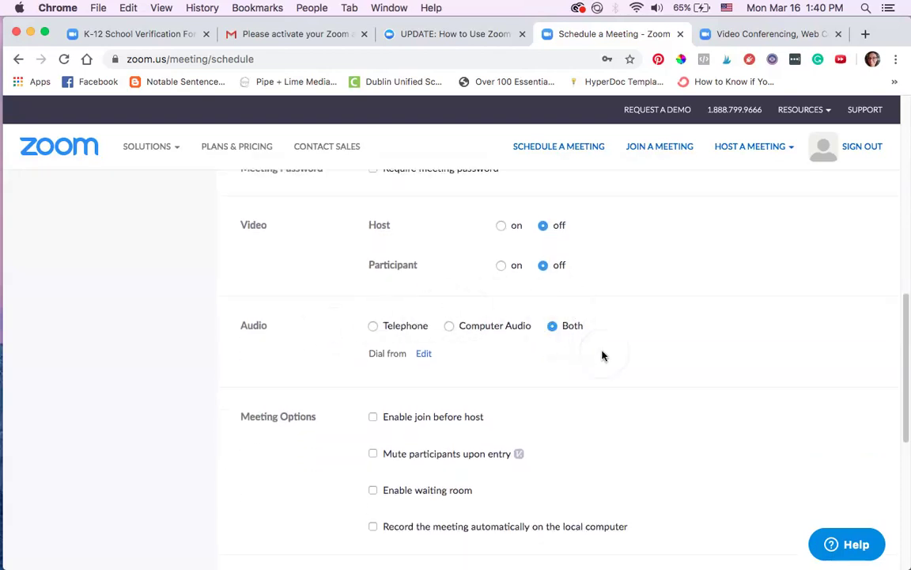
{"action": "scroll", "coordinate": [606, 360], "scroll_direction": "down", "scroll_amount": 4}
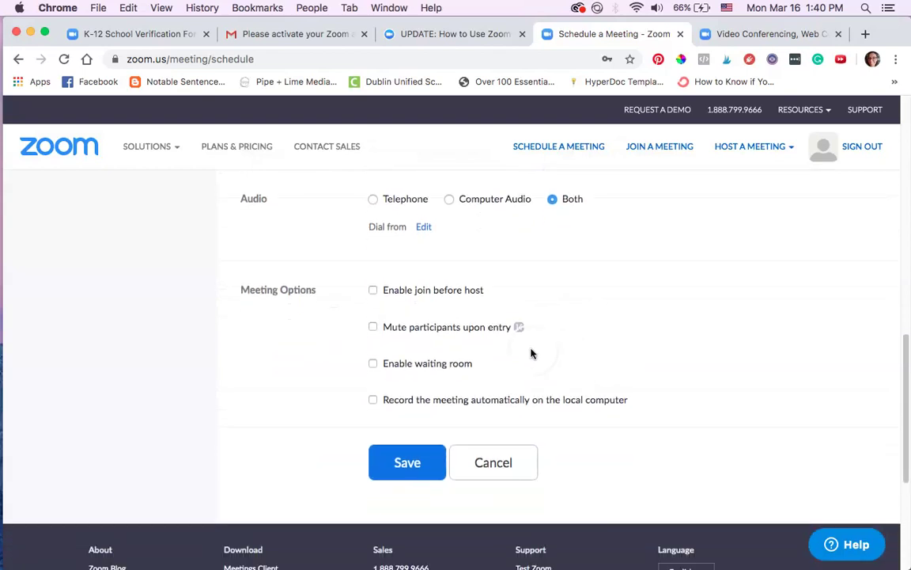
Enable the waiting room, leaving automatic recording on the local computer unchecked.
{"action": "left_click", "coordinate": [373, 364]}
{"action": "scroll", "coordinate": [570, 363], "scroll_direction": "down", "scroll_amount": 1}
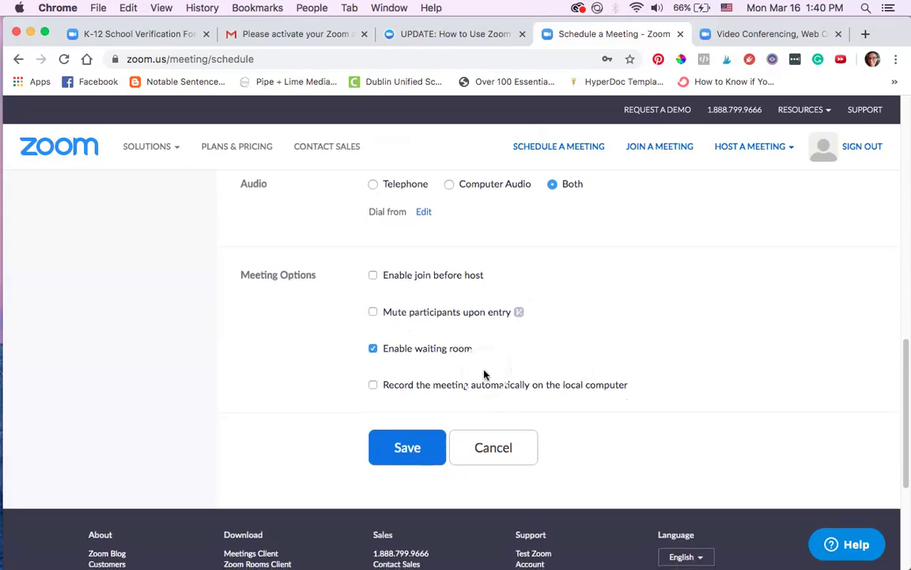
{"action": "left_click", "coordinate": [374, 384]}
{"action": "left_click", "coordinate": [373, 384]}
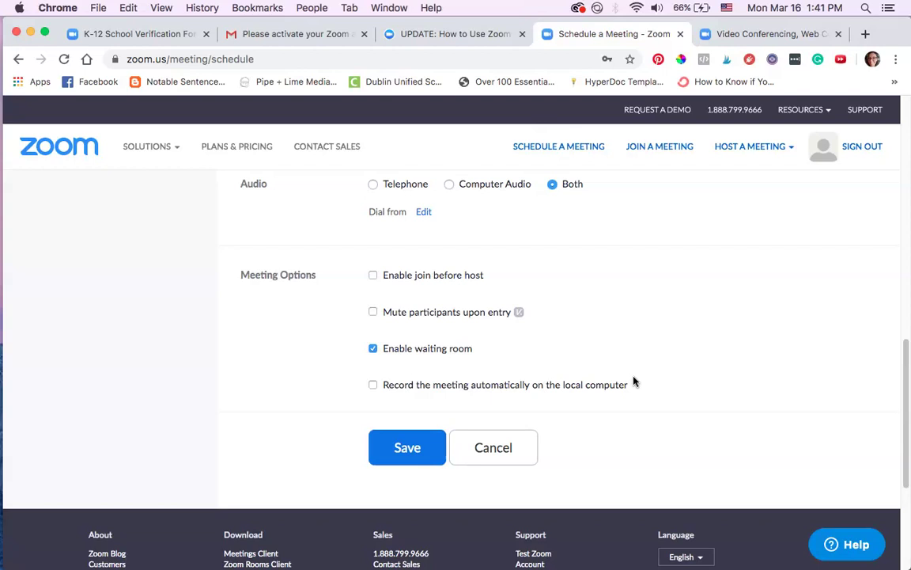
{"action": "scroll", "coordinate": [728, 482], "scroll_direction": "up", "scroll_amount": 10}
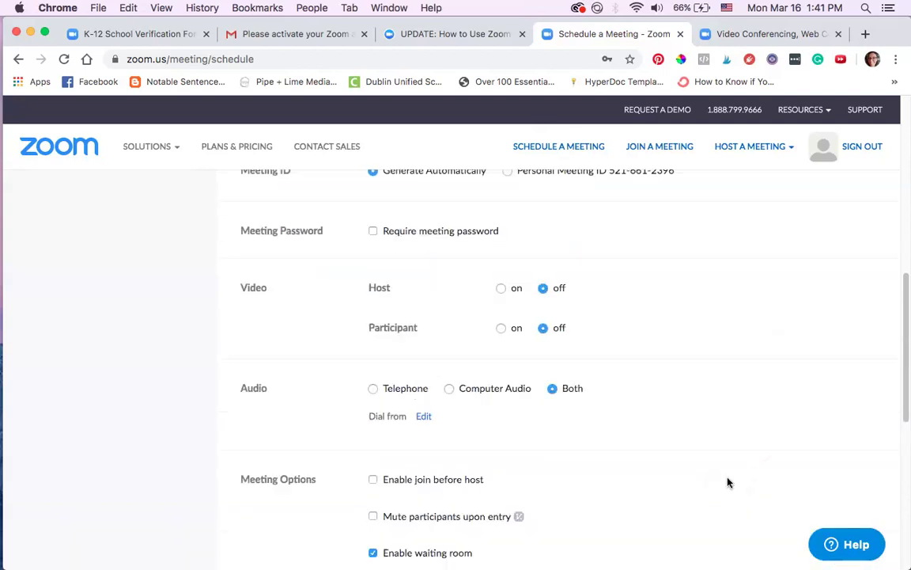
{"action": "scroll", "coordinate": [728, 482], "scroll_direction": "down", "scroll_amount": 6}
{"action": "scroll", "coordinate": [728, 482], "scroll_direction": "down", "scroll_amount": 5}
Save the 'Office Hours 3/16/20' meeting.
{"action": "left_click", "coordinate": [407, 263]}
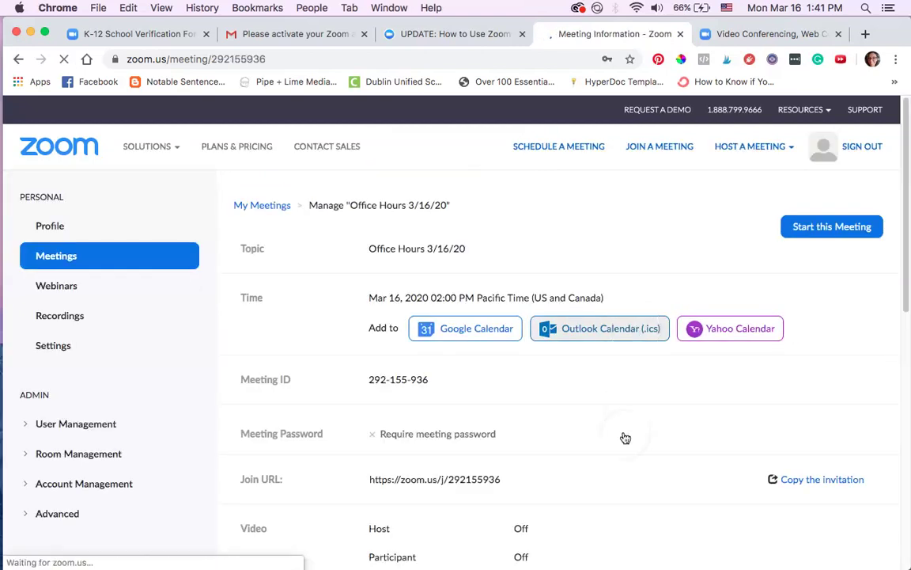
{"action": "scroll", "coordinate": [620, 472], "scroll_direction": "down", "scroll_amount": 3}
{"action": "scroll", "coordinate": [620, 472], "scroll_direction": "up", "scroll_amount": 2}
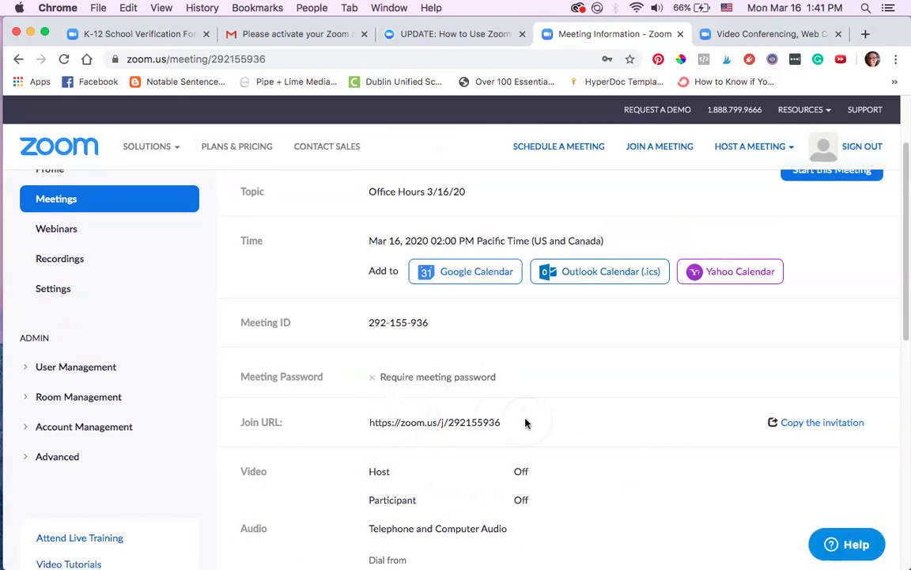
{"action": "scroll", "coordinate": [525, 424], "scroll_direction": "down", "scroll_amount": 2}
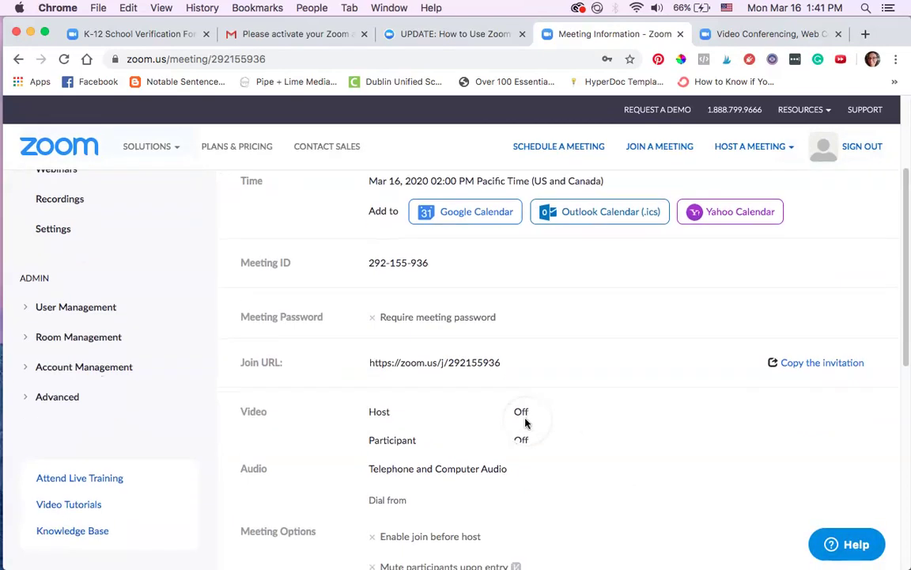
Copy the full meeting invitation to the clipboard and close the invitation window.
{"action": "left_click", "coordinate": [822, 364]}
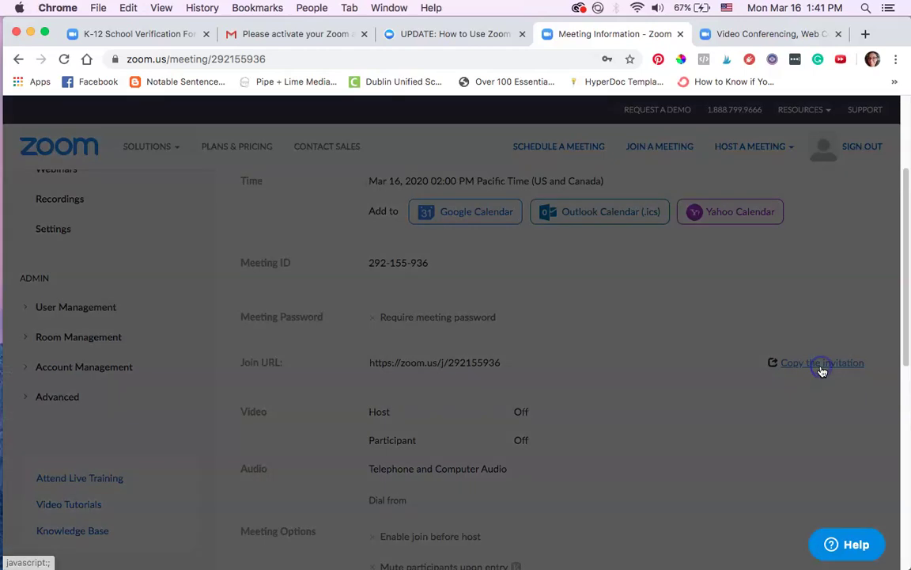
{"action": "left_click", "coordinate": [546, 527]}
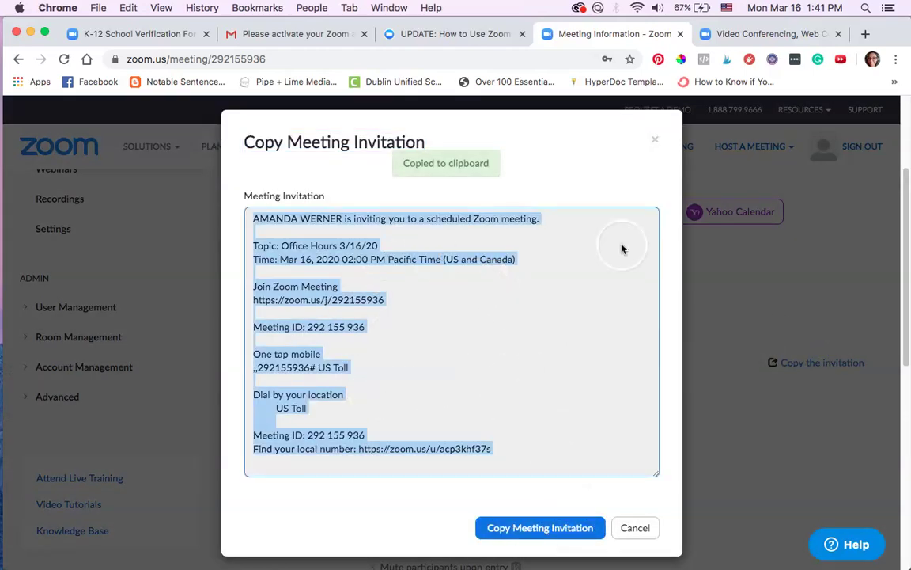
{"action": "left_click", "coordinate": [655, 140]}
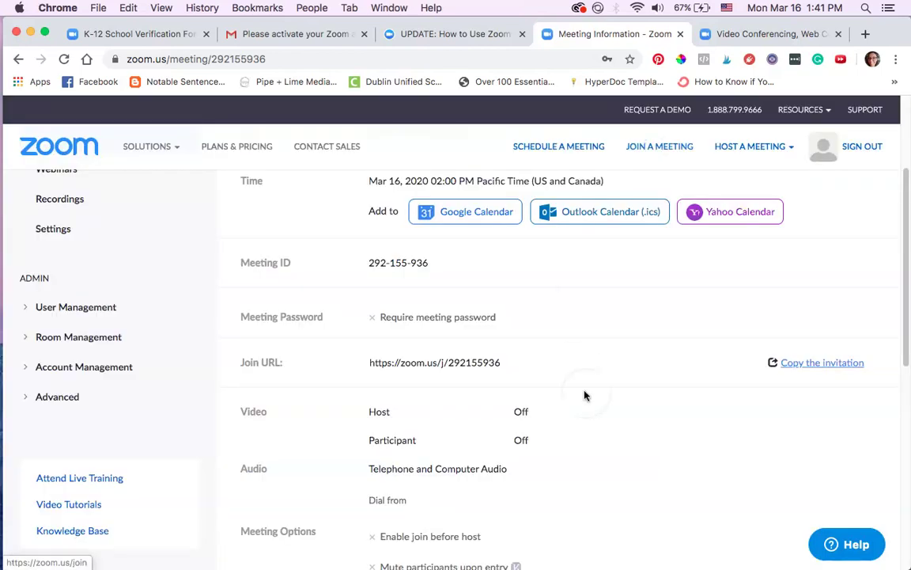
{"action": "scroll", "coordinate": [584, 393], "scroll_direction": "up", "scroll_amount": 3}
{"action": "scroll", "coordinate": [583, 394], "scroll_direction": "down", "scroll_amount": 3}
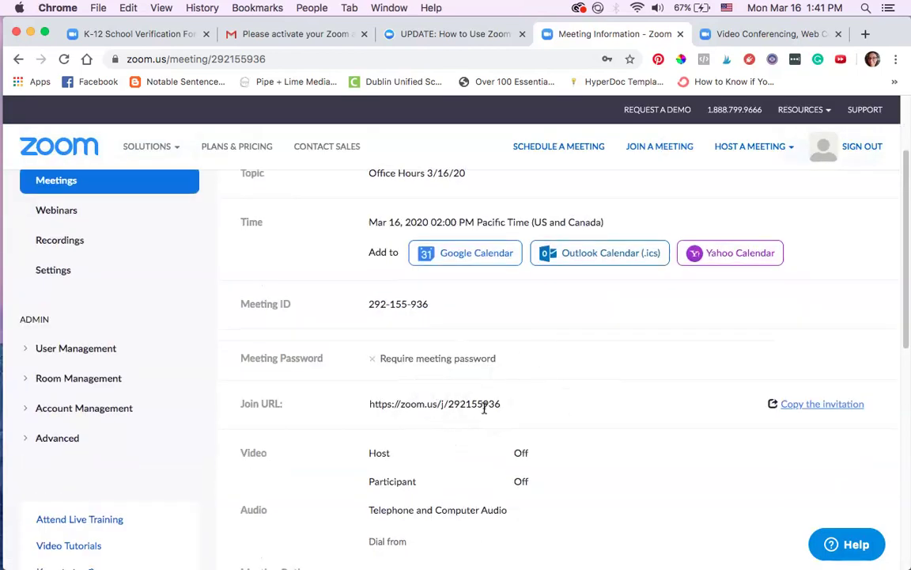
{"action": "scroll", "coordinate": [484, 407], "scroll_direction": "down", "scroll_amount": 5}
{"action": "scroll", "coordinate": [484, 408], "scroll_direction": "up", "scroll_amount": 4}
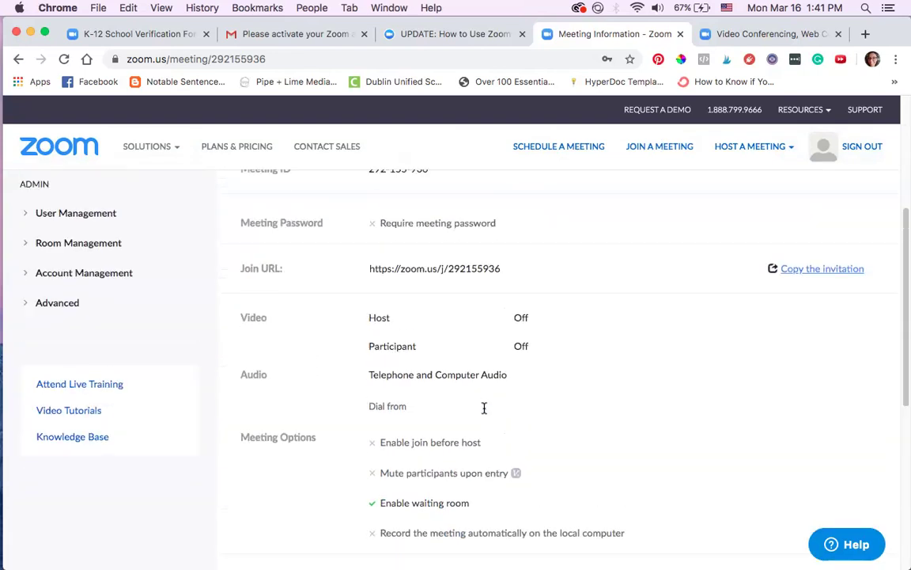
{"action": "scroll", "coordinate": [484, 407], "scroll_direction": "up", "scroll_amount": 1}
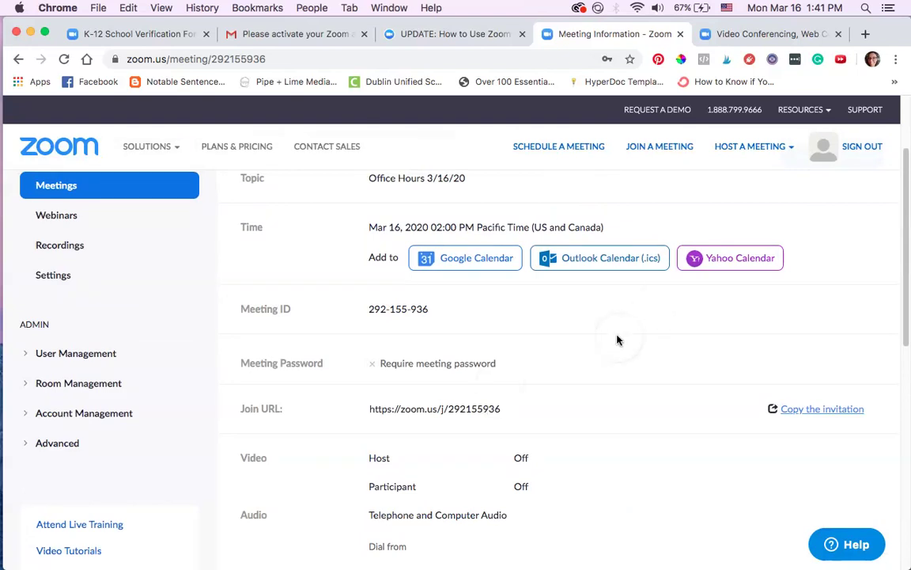
{"action": "scroll", "coordinate": [619, 340], "scroll_direction": "up", "scroll_amount": 3}
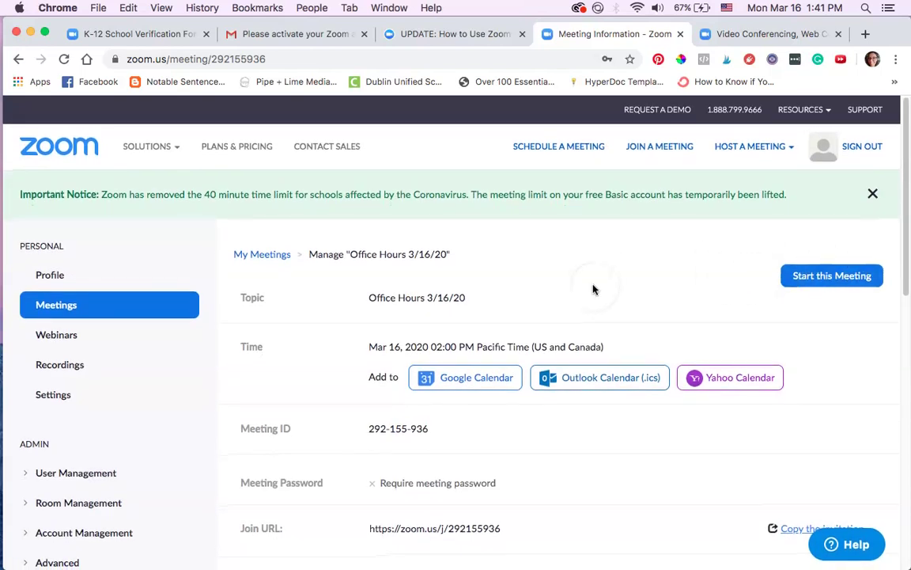
Start 'Office Hours 3/16/20' and let the browser open it in the Zoom app.
{"action": "left_click", "coordinate": [823, 276]}
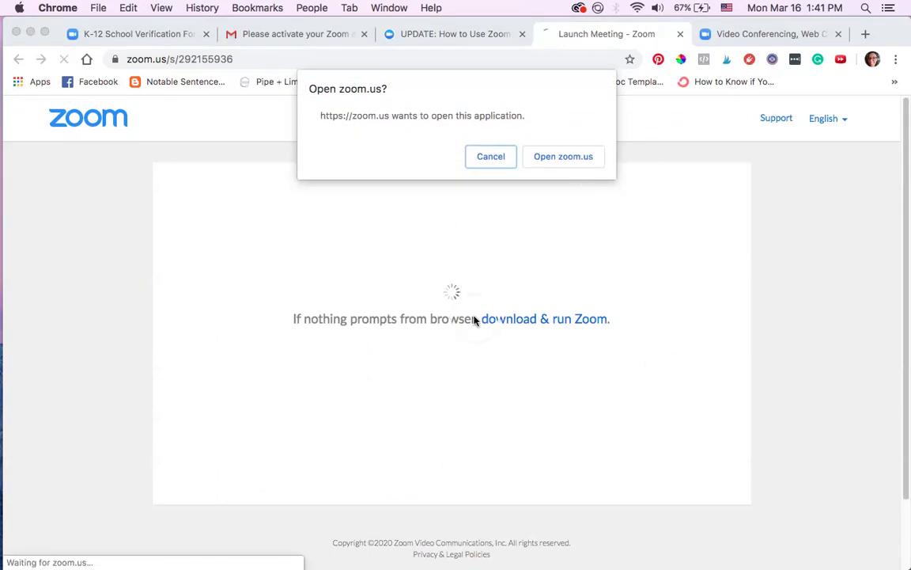
{"action": "left_click", "coordinate": [579, 157]}
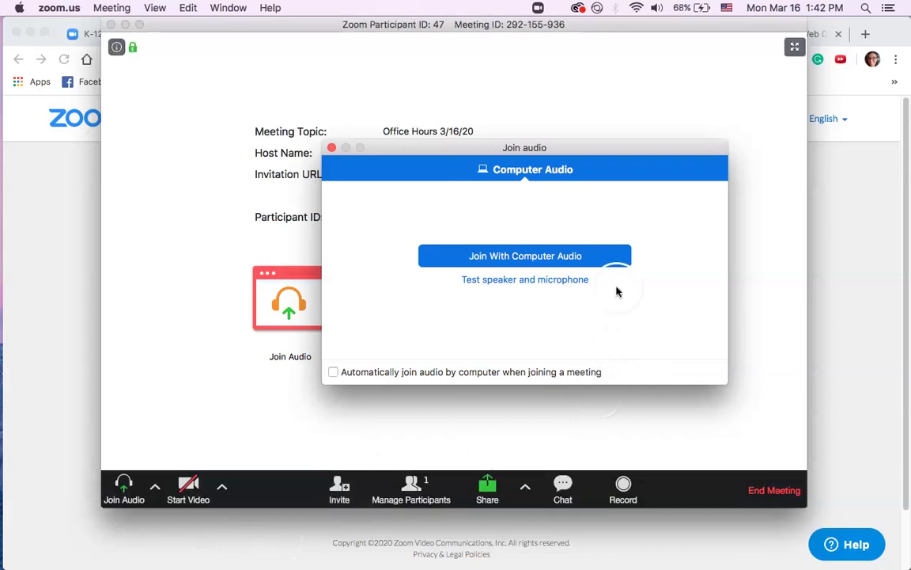
Join with computer audio, then turn the camera video on and back off.
{"action": "left_click", "coordinate": [552, 255]}
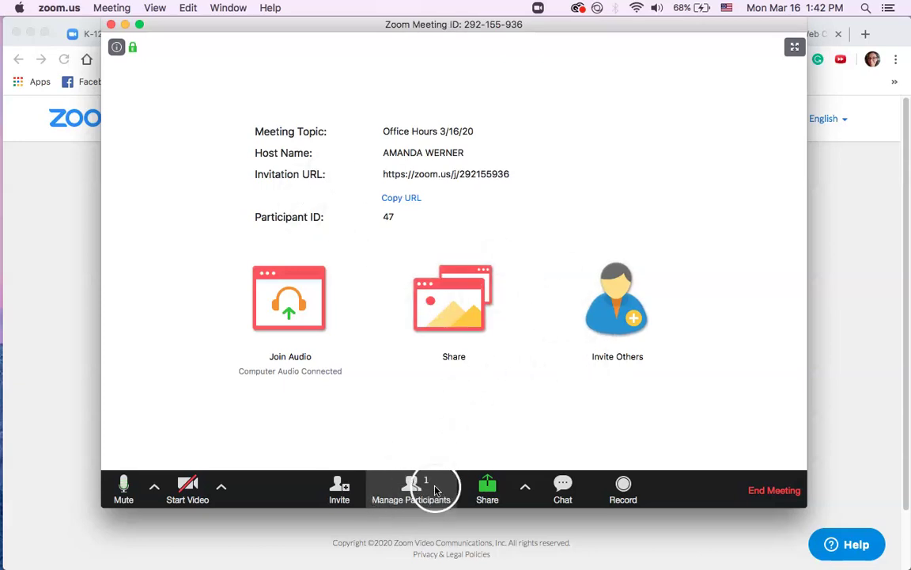
{"action": "left_click", "coordinate": [189, 484]}
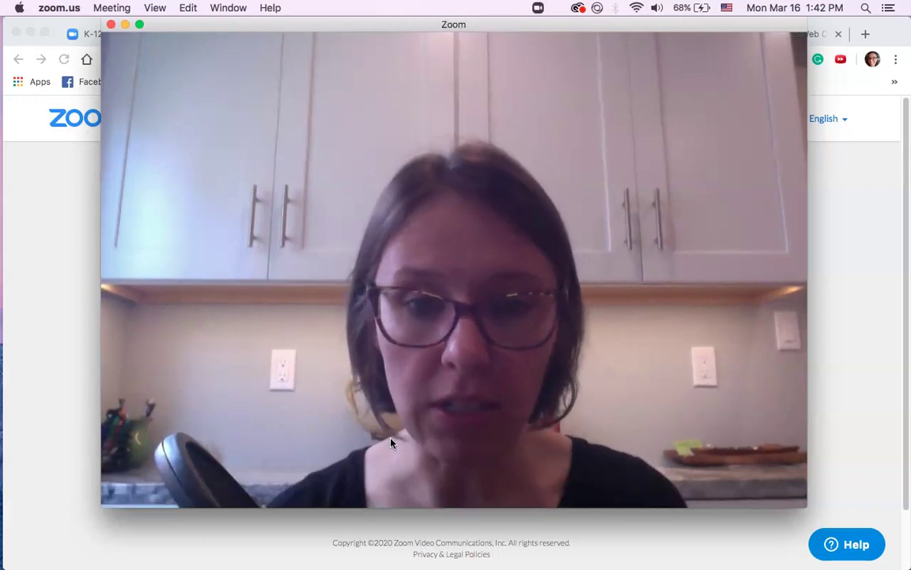
{"action": "left_click", "coordinate": [505, 299]}
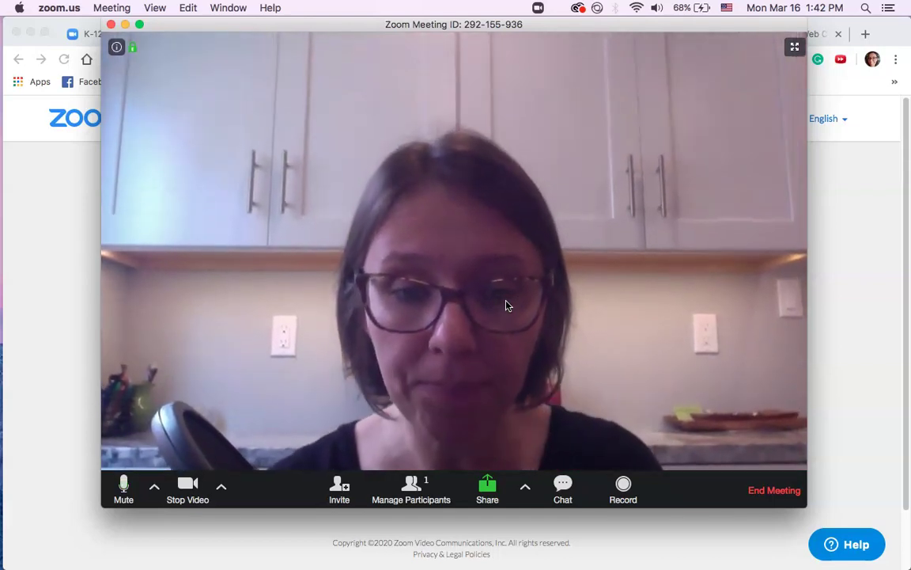
{"action": "left_click", "coordinate": [332, 393]}
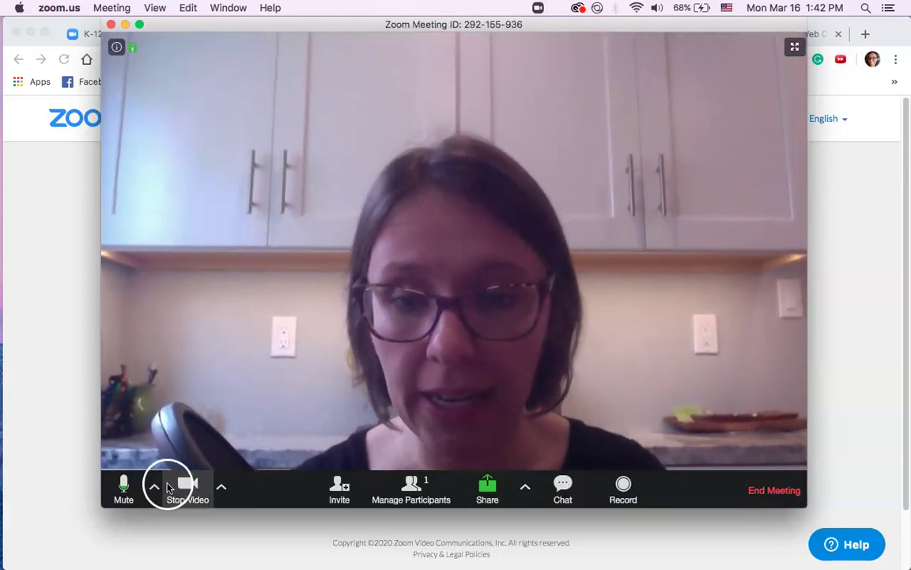
{"action": "left_click", "coordinate": [184, 488]}
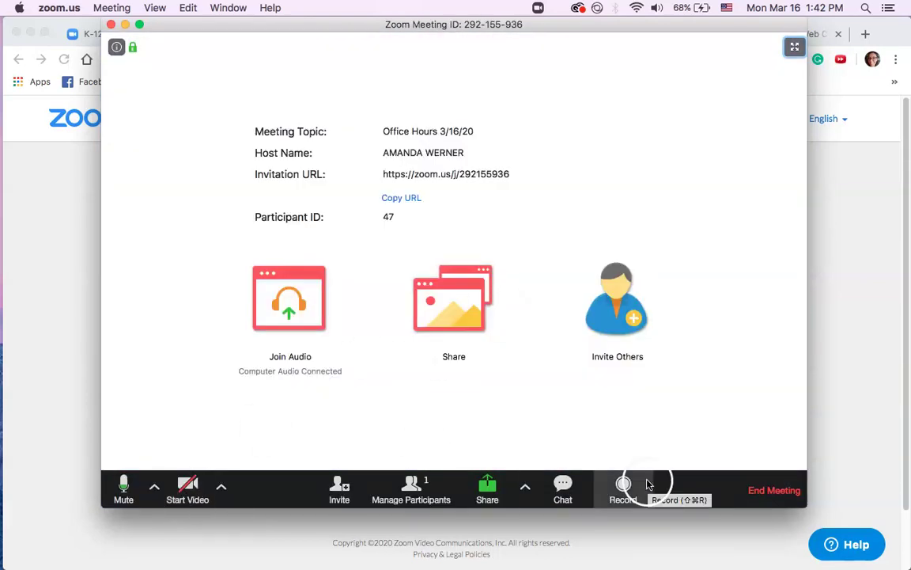
Open the group chat and restrict participants to chatting with the host only.
{"action": "left_click", "coordinate": [563, 486]}
{"action": "left_click", "coordinate": [562, 473]}
{"action": "left_click", "coordinate": [404, 359]}
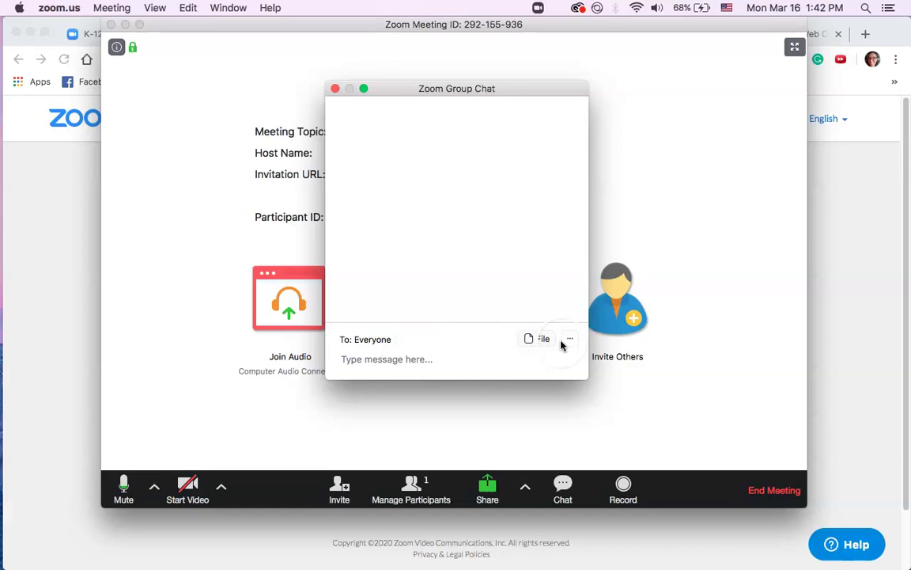
{"action": "left_click", "coordinate": [346, 340]}
{"action": "left_click", "coordinate": [569, 340]}
{"action": "left_click", "coordinate": [569, 340]}
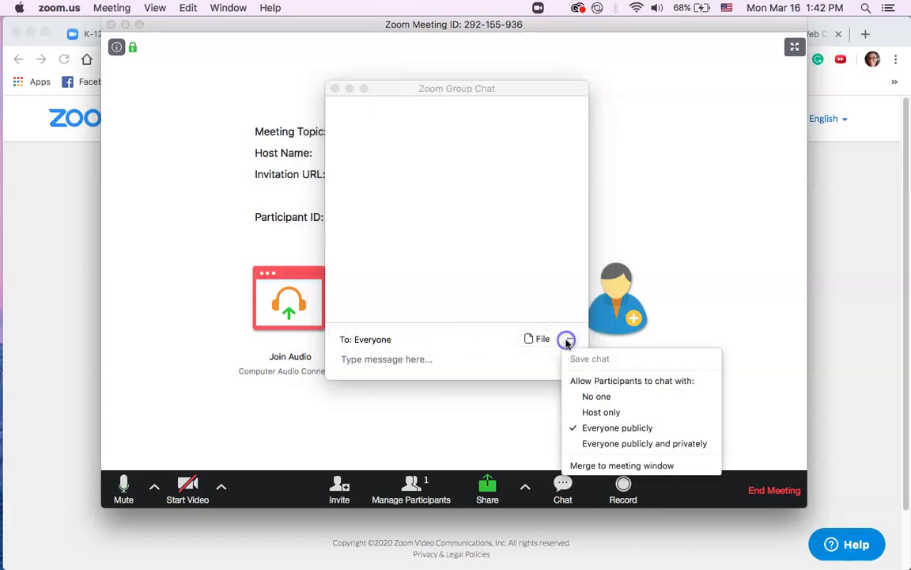
{"action": "left_click", "coordinate": [594, 413]}
{"action": "left_click", "coordinate": [570, 340]}
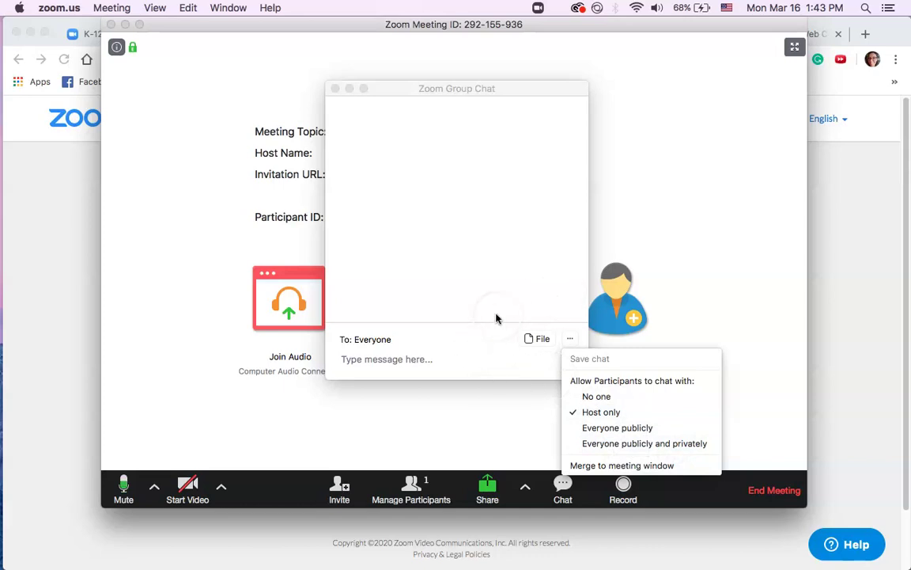
{"action": "left_click", "coordinate": [500, 363]}
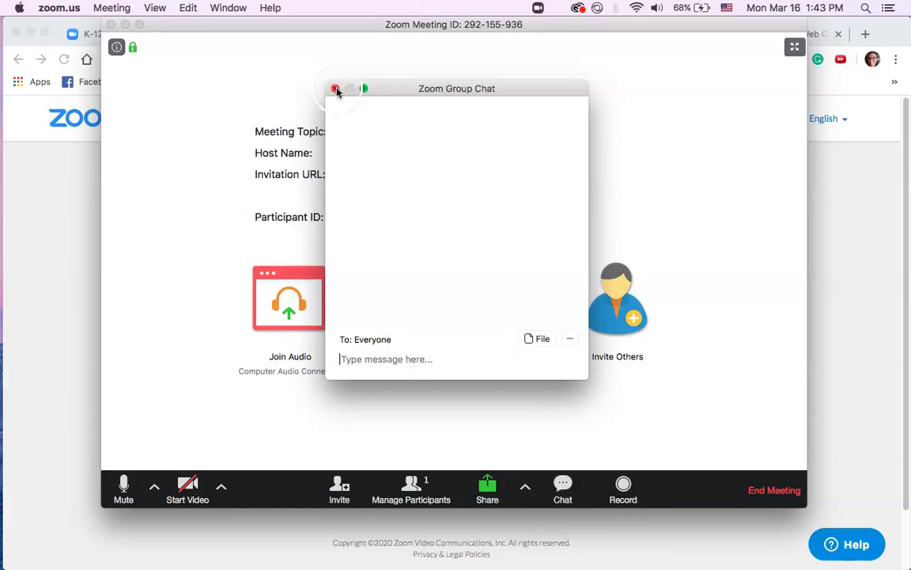
Send the test message 'khlkh' in the group chat.
{"action": "left_click", "coordinate": [342, 359]}
{"action": "type", "text": "khlkh"}
{"action": "key", "text": "Return"}
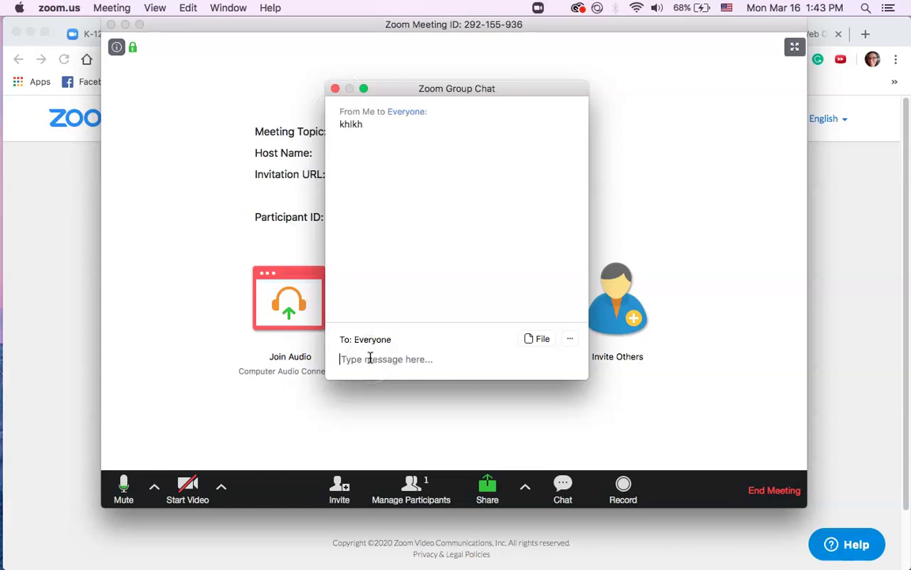